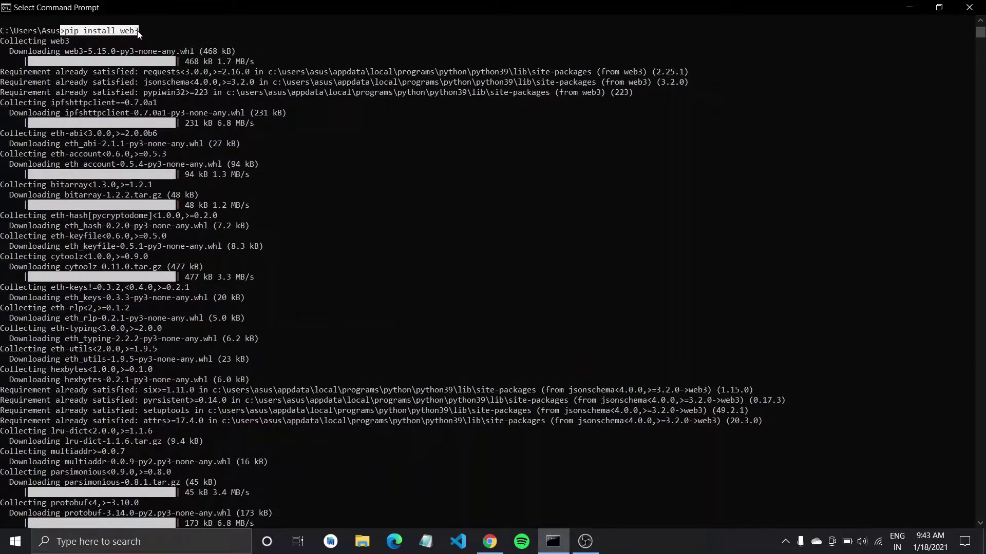
# Highlight the cytoolz setup error and the 'Microsoft Visual C++ 14.0 is required' message in the console.
pyautogui.click(144, 31)
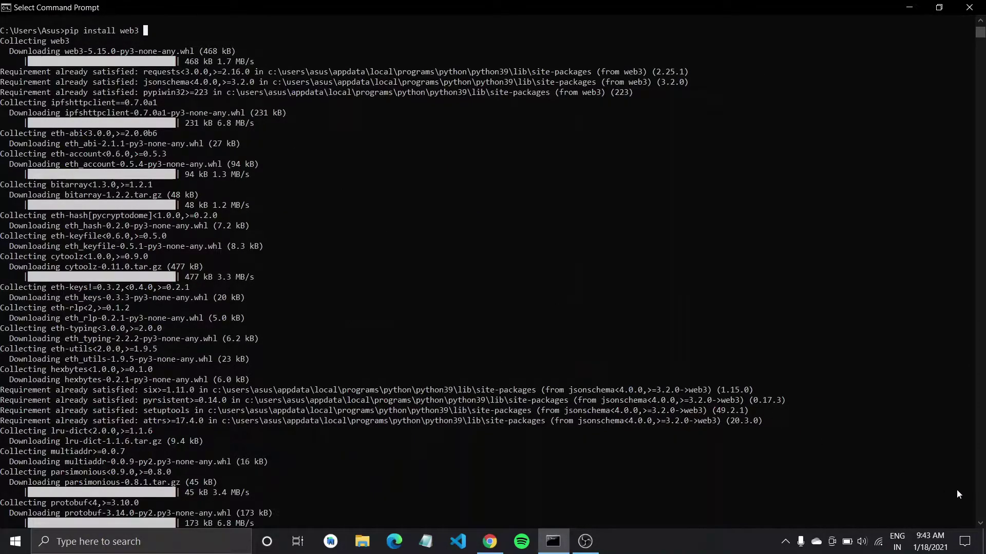
pyautogui.click(980, 523)
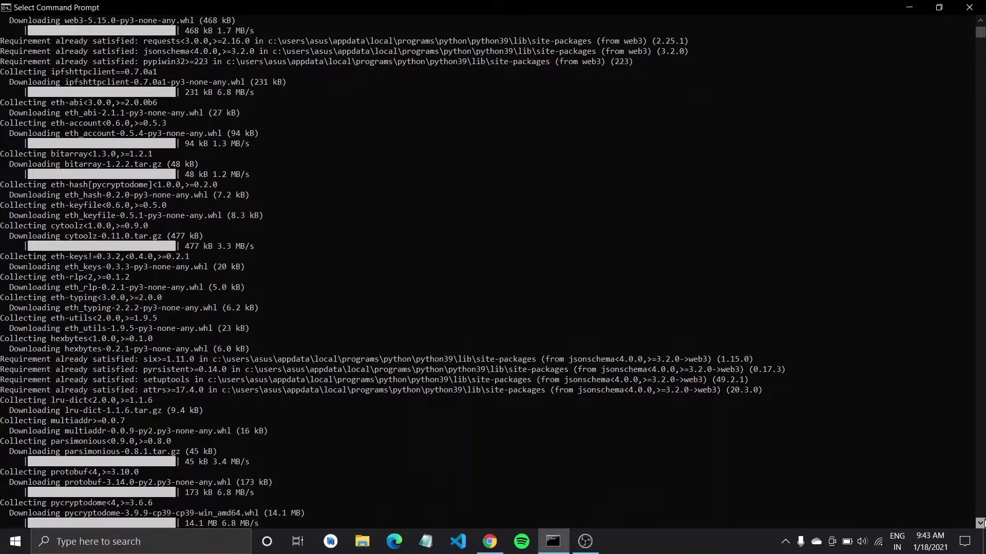
pyautogui.click(980, 522)
pyautogui.click(981, 522)
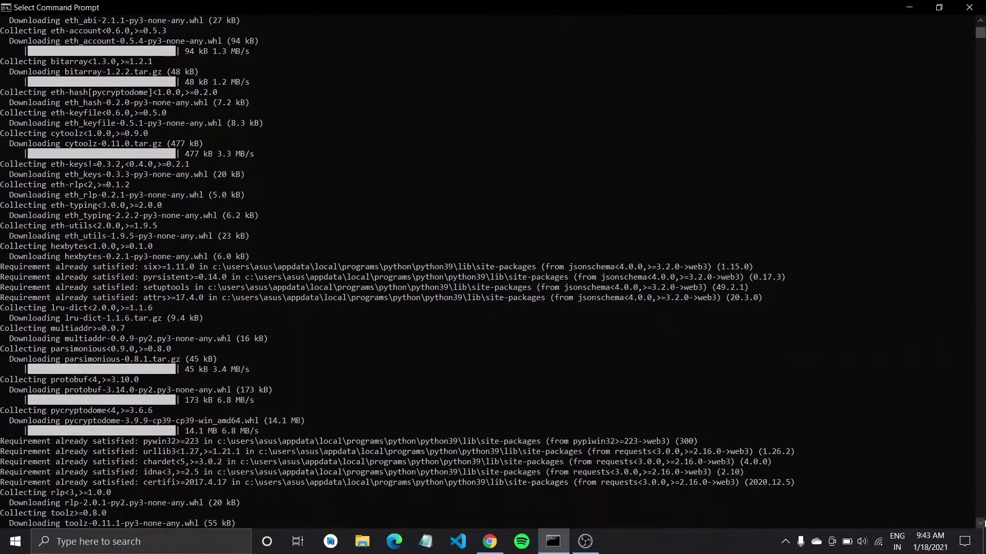
pyautogui.click(980, 523)
pyautogui.click(980, 523)
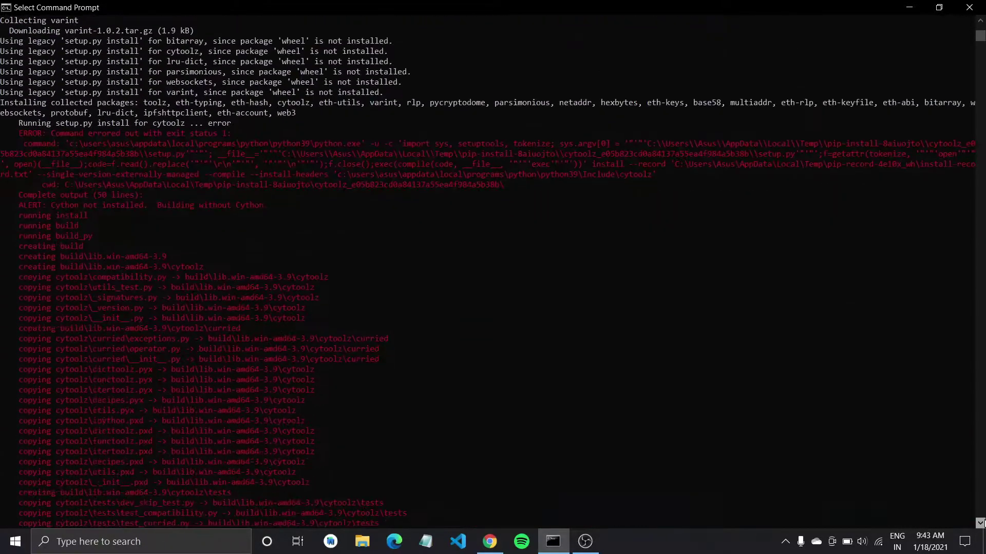
pyautogui.click(980, 523)
pyautogui.moveTo(19, 82); pyautogui.dragTo(231, 82)
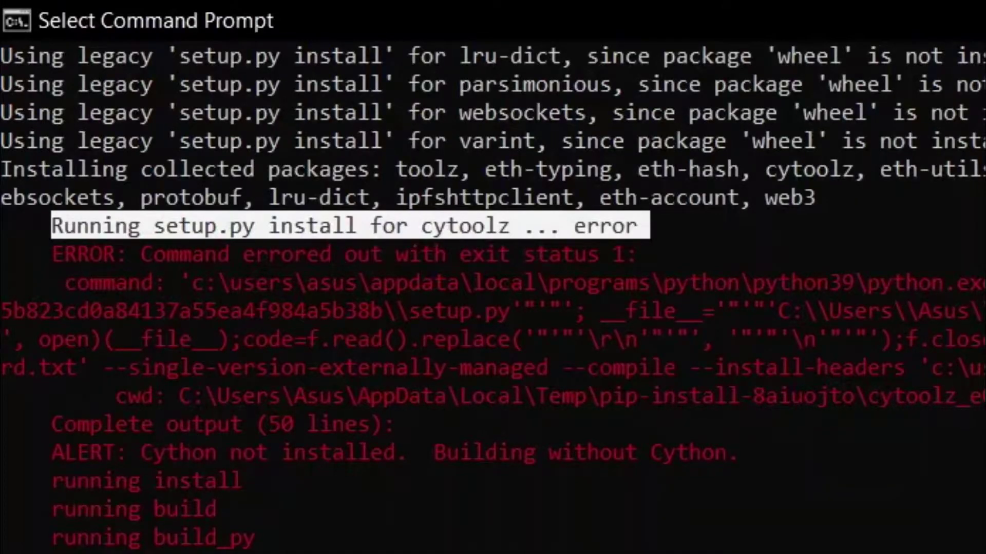
pyautogui.scroll(-1, 493, 297)
pyautogui.scroll(-1, 492, 298)
pyautogui.scroll(-3, 493, 297)
pyautogui.scroll(-2, 493, 297)
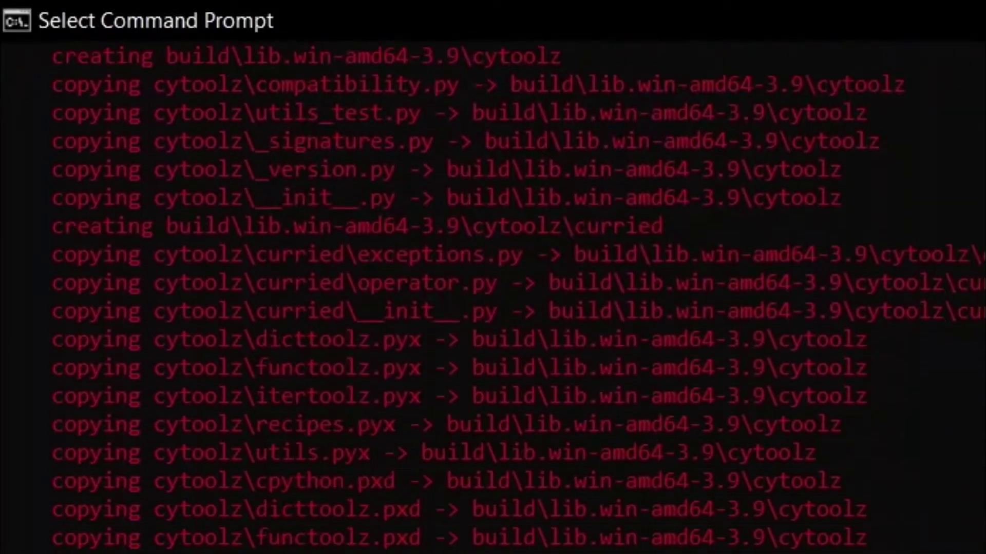
pyautogui.scroll(-3, 493, 297)
pyautogui.scroll(-3, 493, 297)
pyautogui.scroll(-3, 493, 297)
pyautogui.scroll(-2, 492, 297)
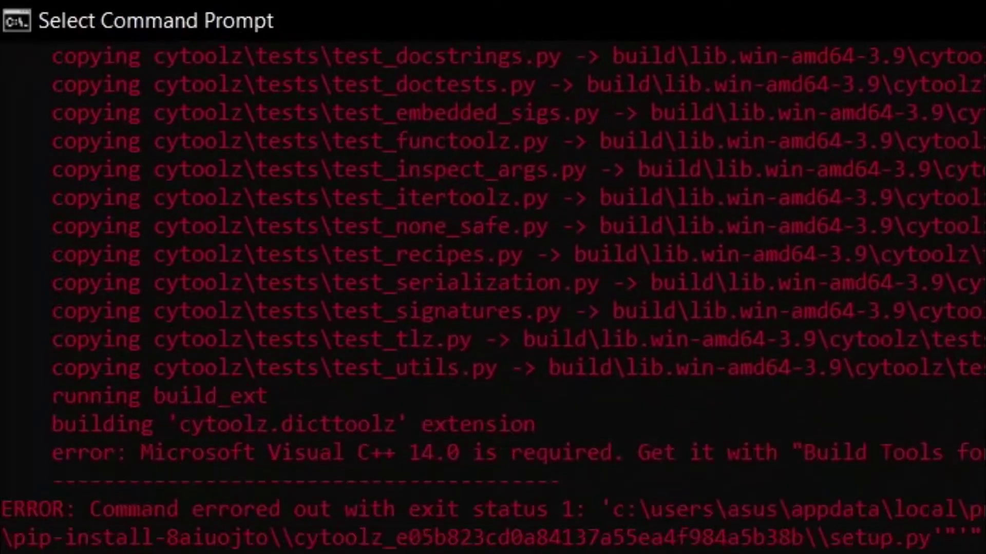
pyautogui.scroll(-1, 493, 297)
pyautogui.scroll(-1, 493, 298)
pyautogui.scroll(-1, 493, 297)
pyautogui.scroll(-1, 493, 297)
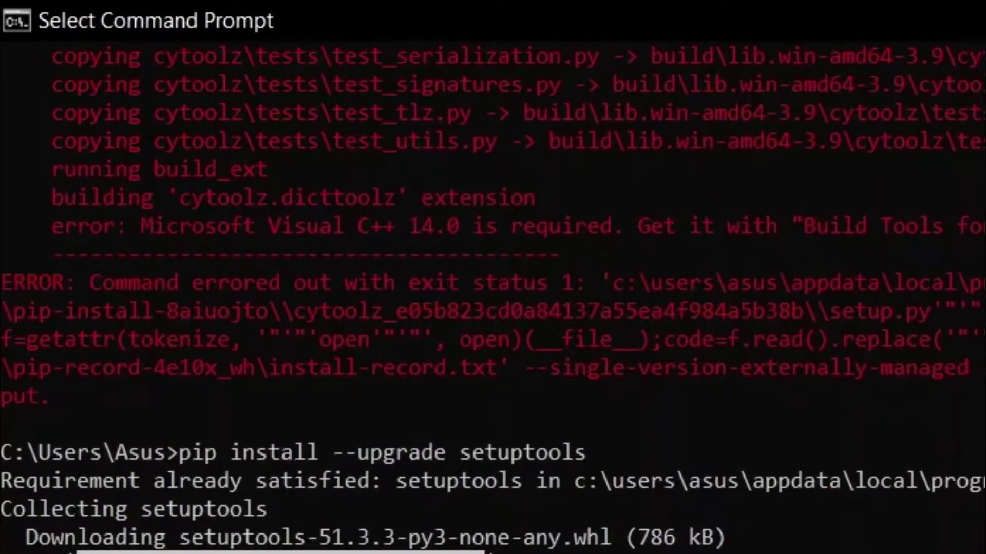
pyautogui.scroll(-2, 237, 154)
pyautogui.scroll(-1, 236, 153)
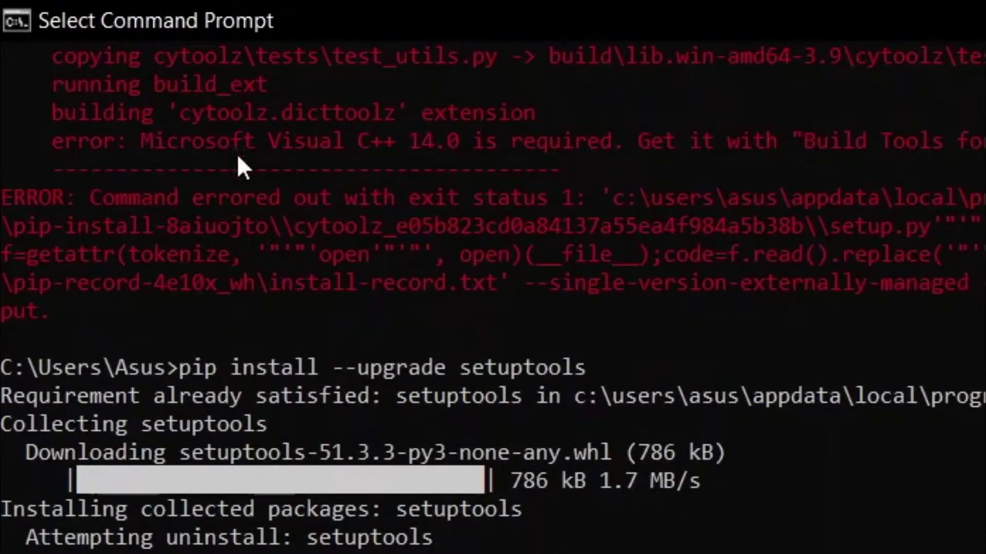
pyautogui.moveTo(52, 139); pyautogui.dragTo(608, 139)
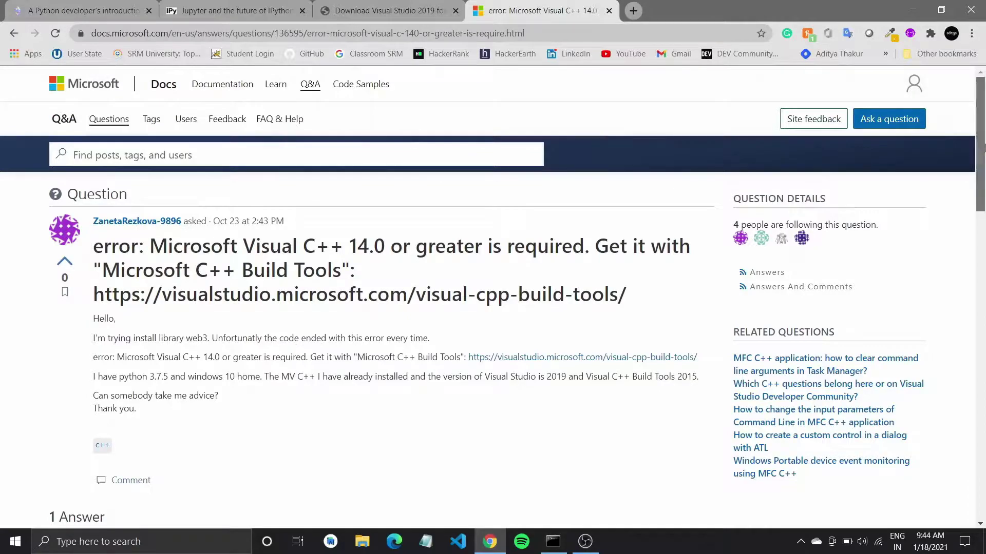
pyautogui.moveTo(983, 147); pyautogui.dragTo(983, 323)
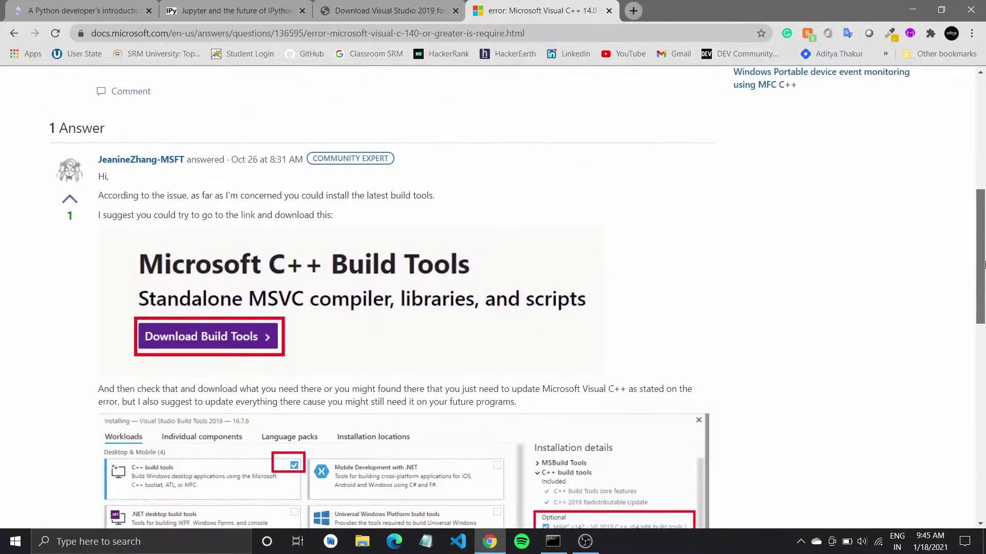
pyautogui.moveTo(982, 324); pyautogui.dragTo(982, 447)
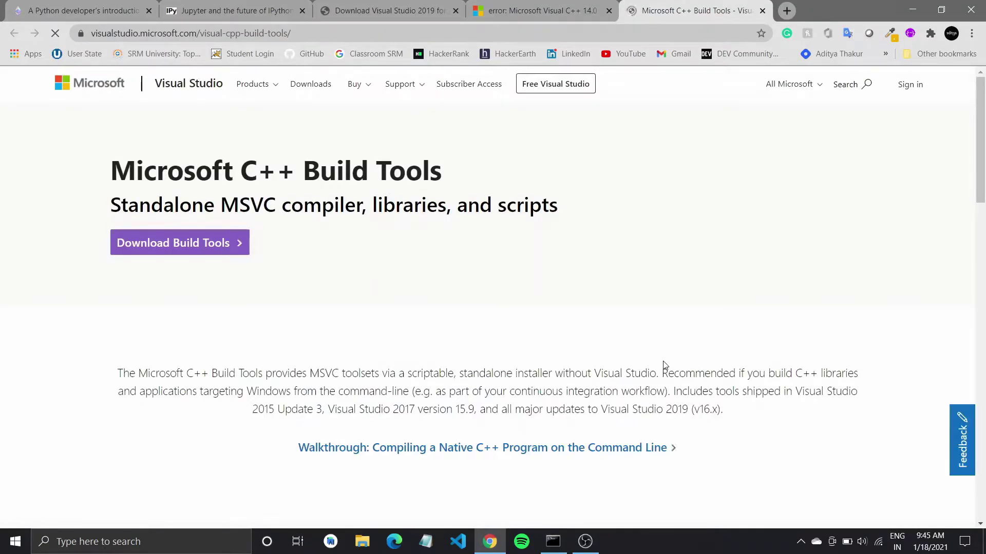
# Download the vs_buildtools installer and launch it from Chrome's download bar.
pyautogui.click(238, 243)
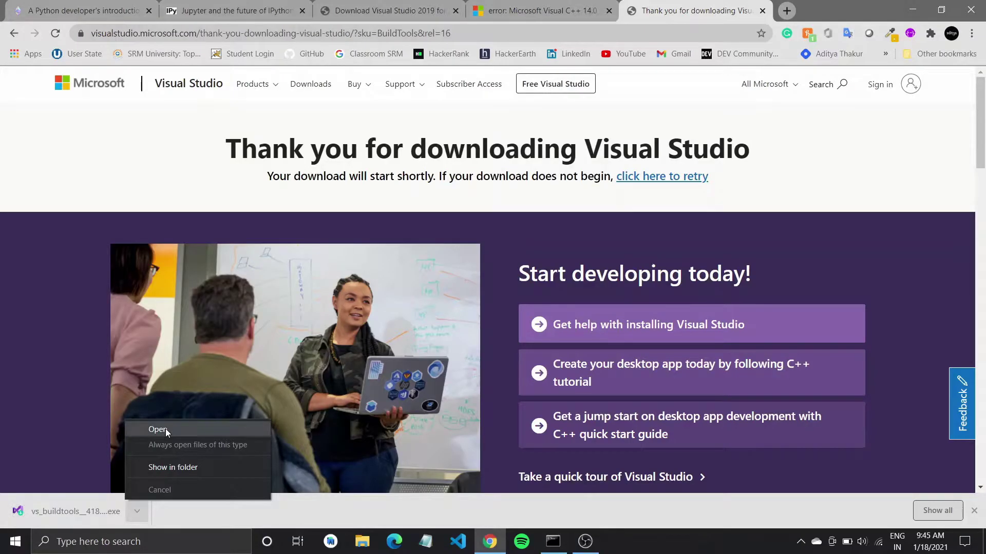
pyautogui.click(166, 429)
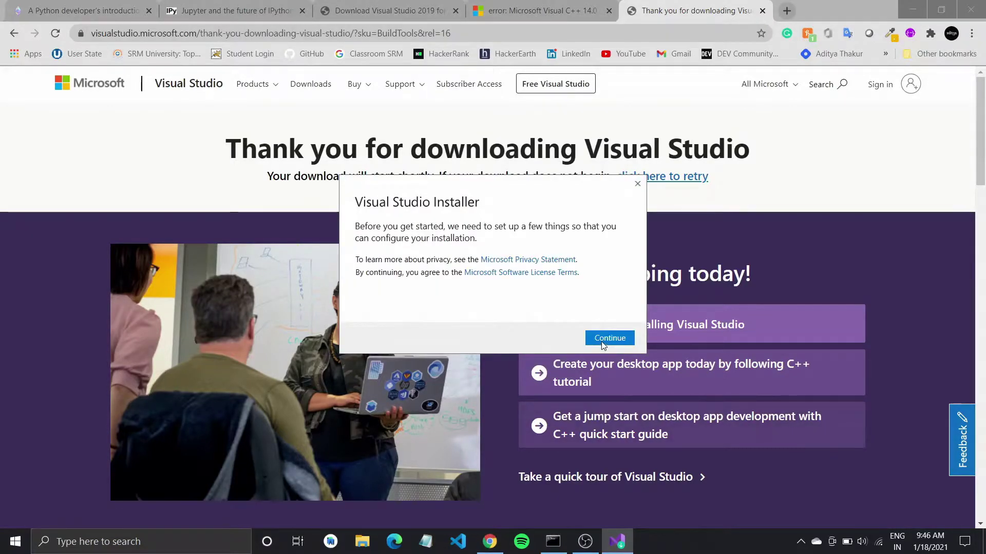
# Install Build Tools 2019 with the C++ build tools workload, then choose Restart.
pyautogui.click(604, 342)
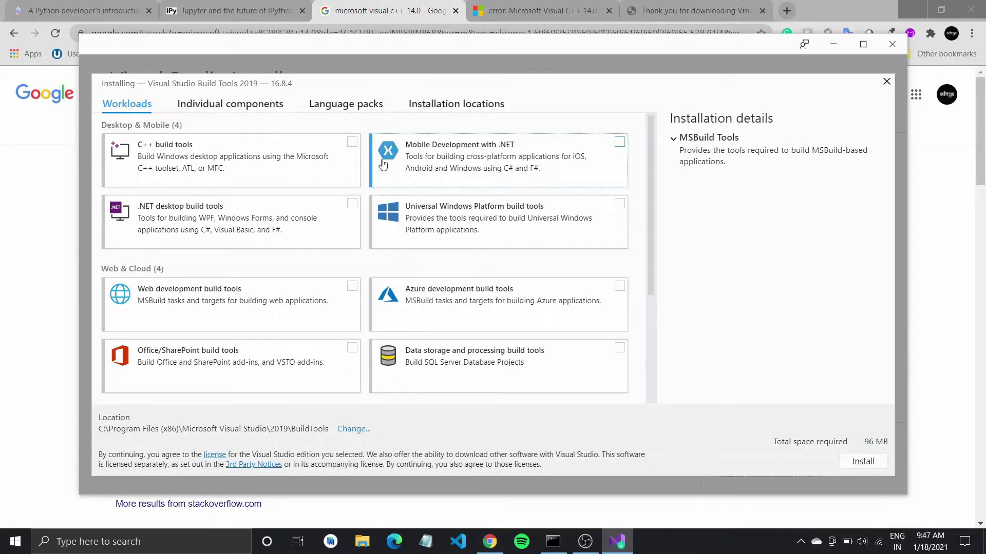
pyautogui.click(352, 144)
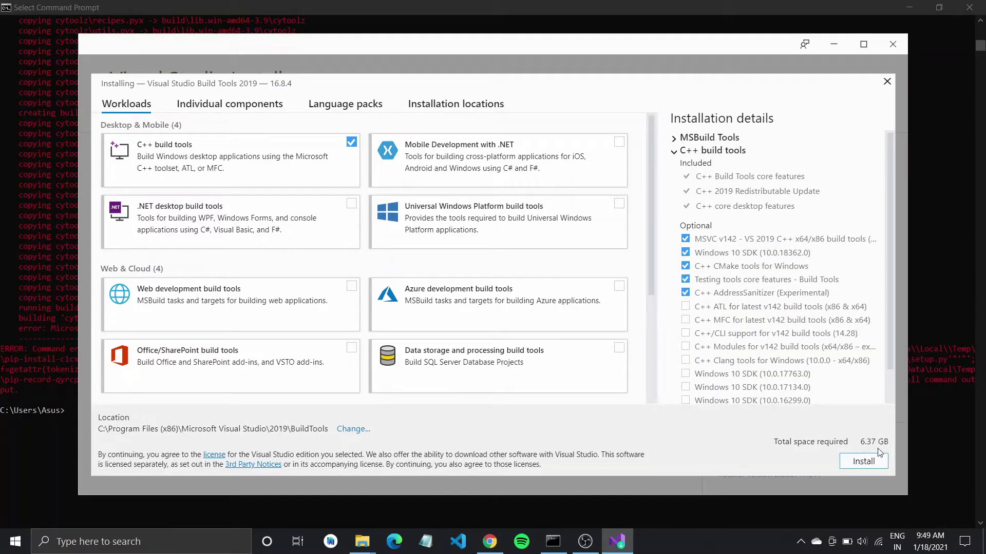
pyautogui.click(877, 460)
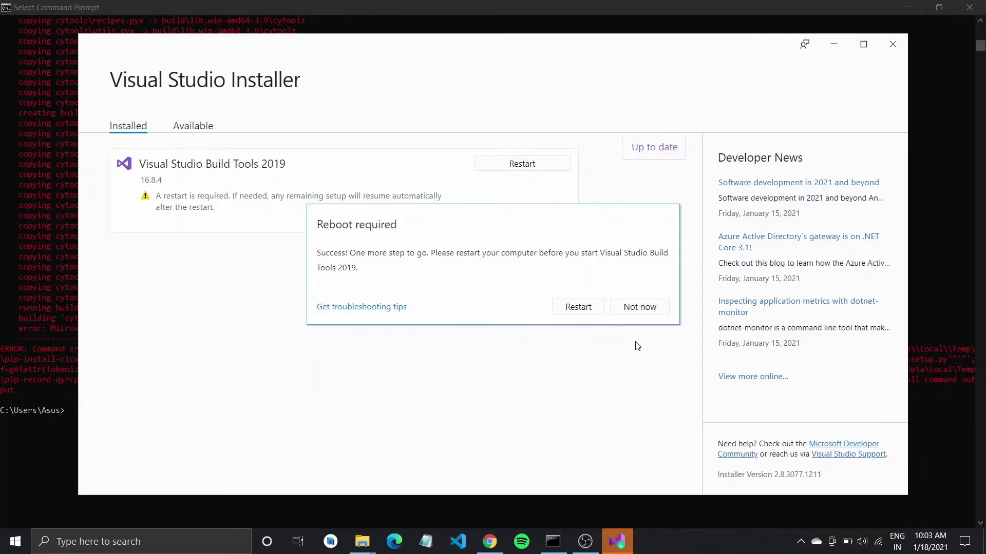
pyautogui.click(586, 310)
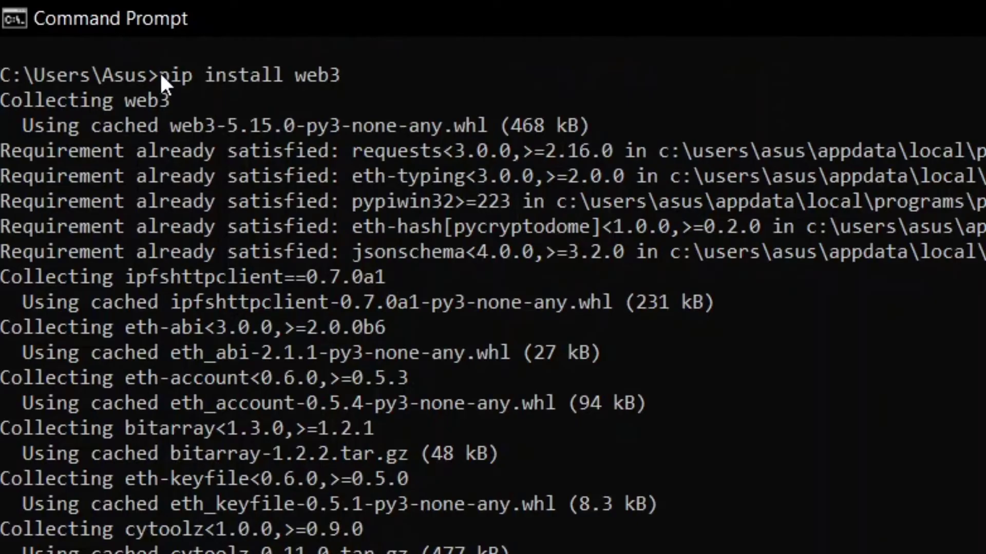
# Highlight the rerun 'pip install web3' command line in Command Prompt.
pyautogui.moveTo(159, 71); pyautogui.dragTo(321, 69)
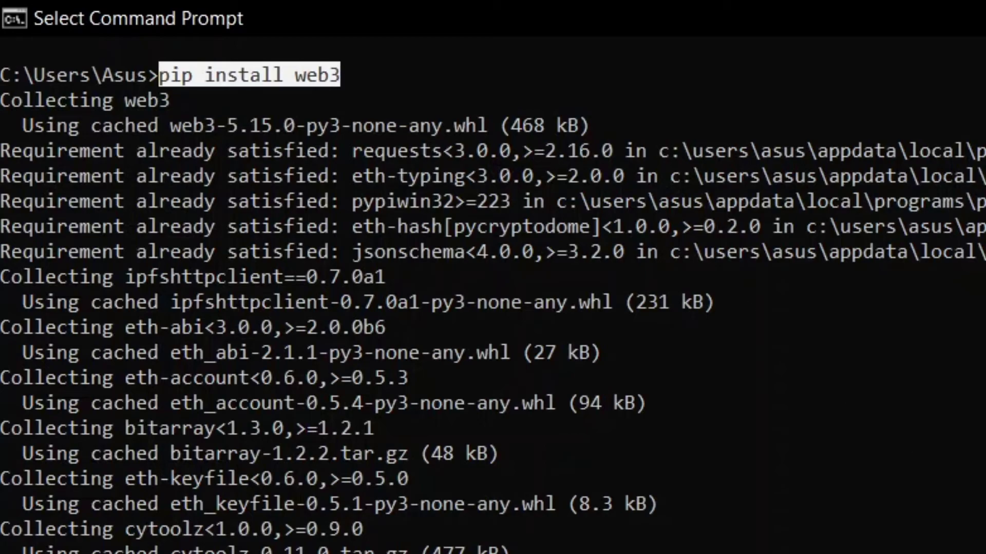